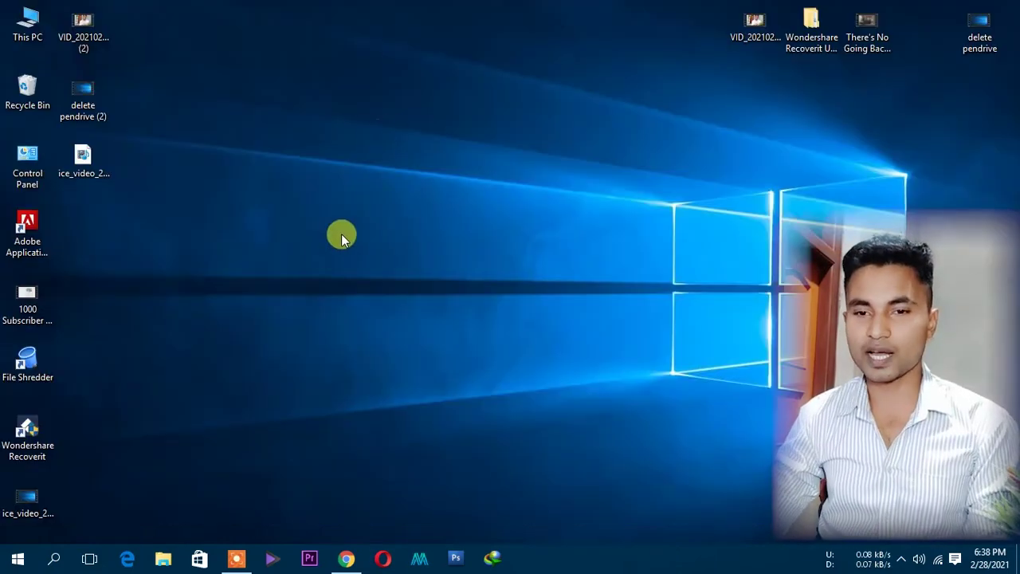
Open the system notification settings and bring up the selection of icons that appear on the taskbar
click(11, 562)
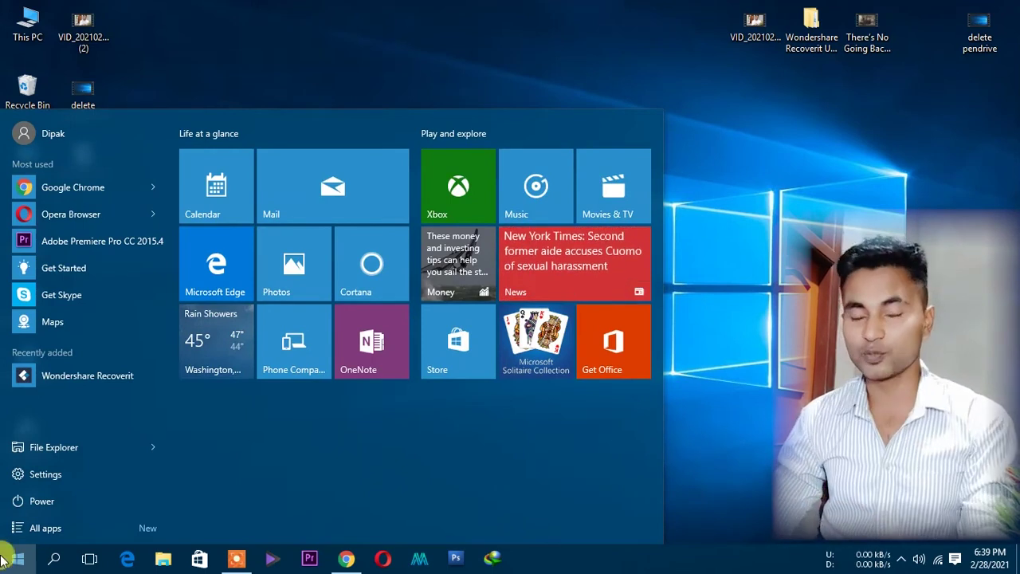
click(45, 480)
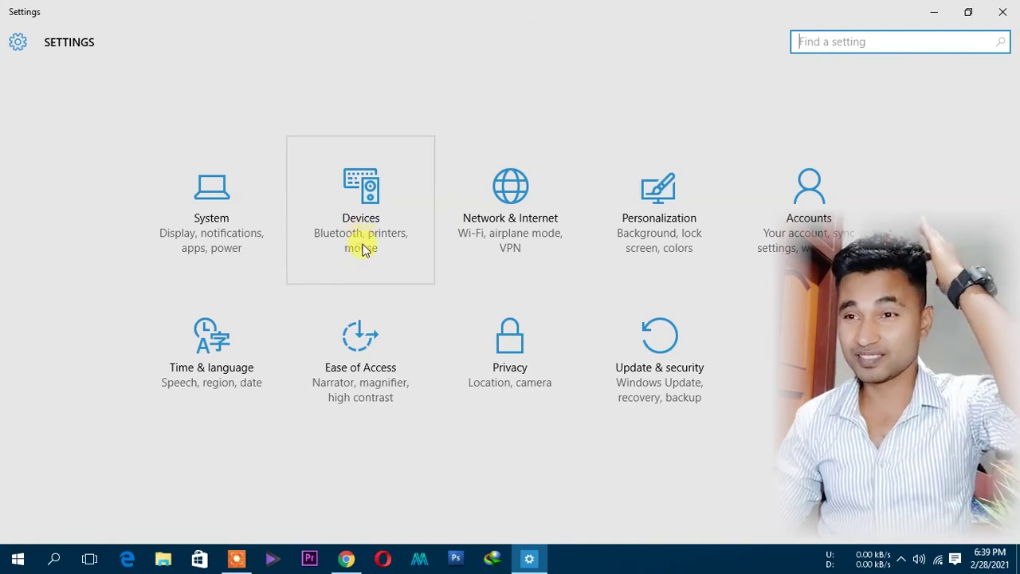
click(233, 233)
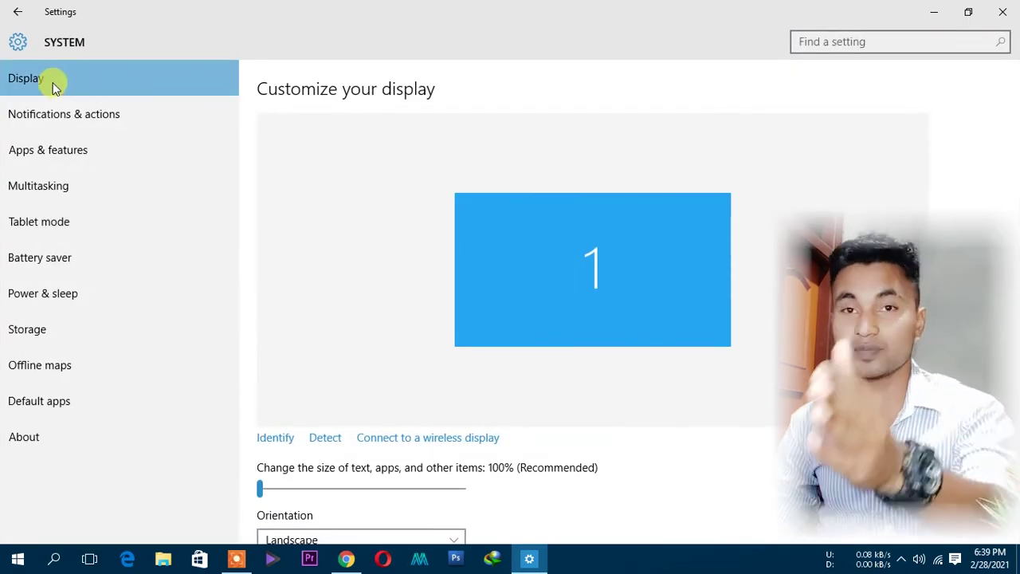
click(60, 117)
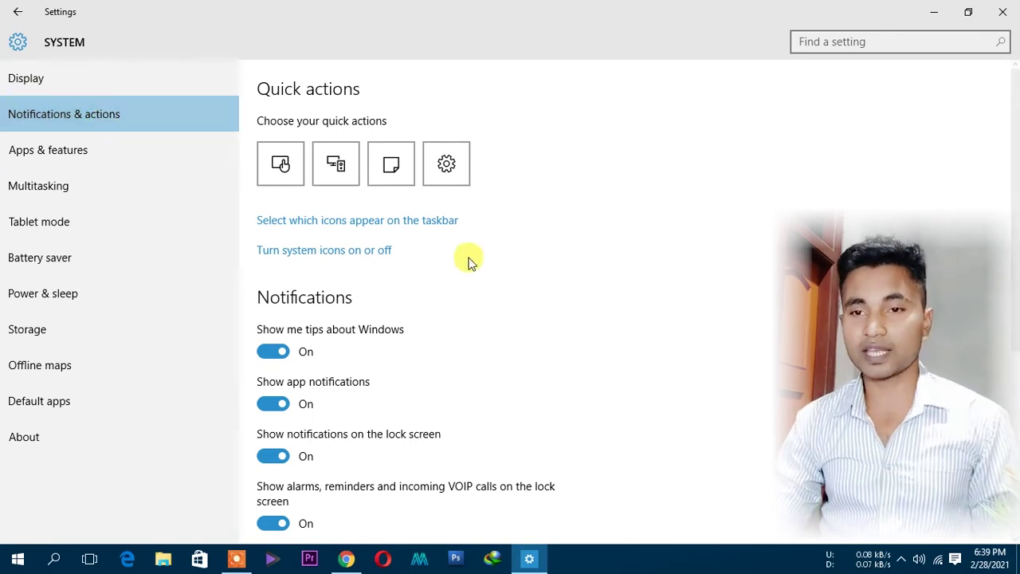
scroll(546, 289, down, 4)
scroll(526, 263, up, 4)
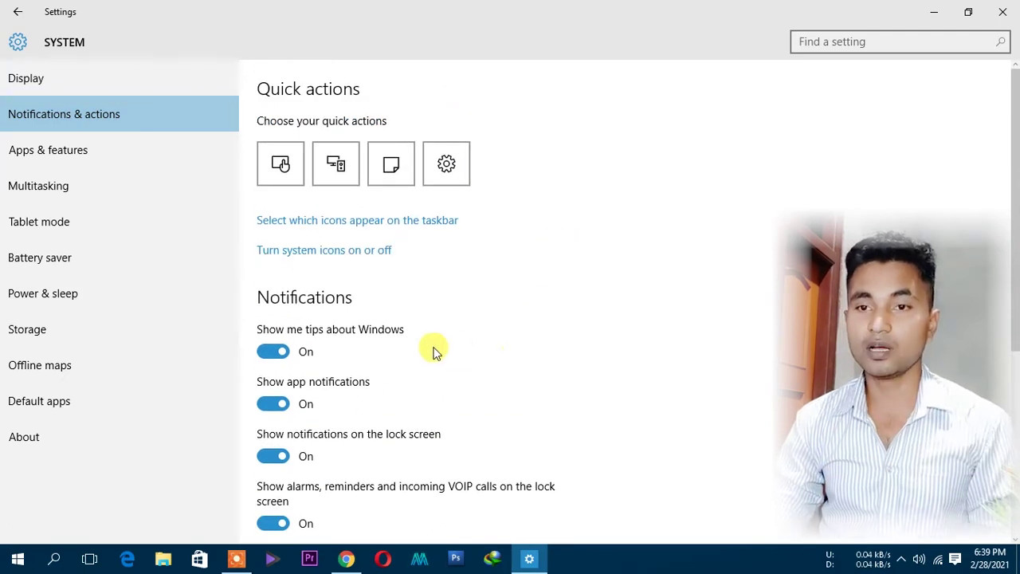
scroll(414, 346, down, 2)
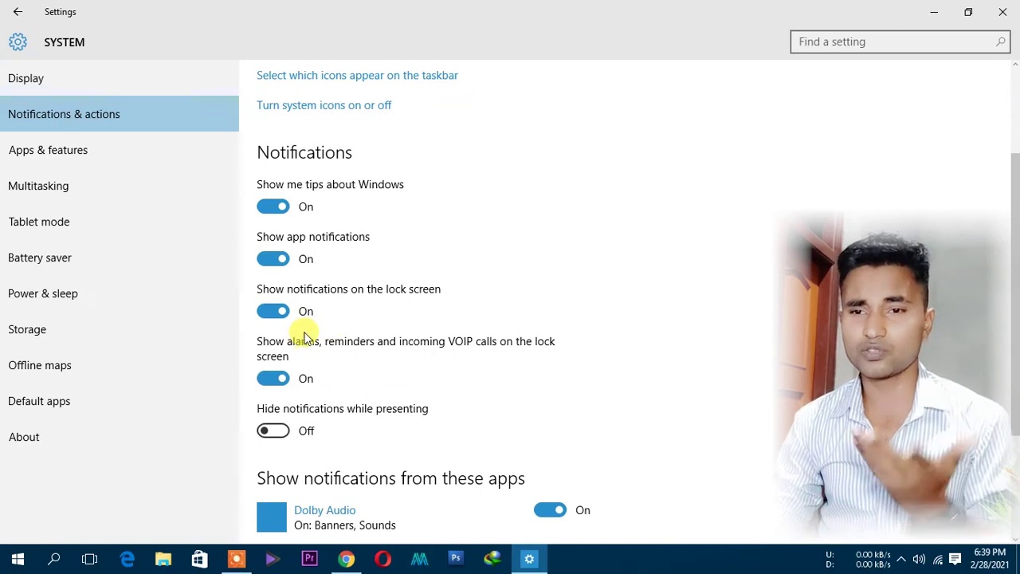
scroll(464, 319, up, 2)
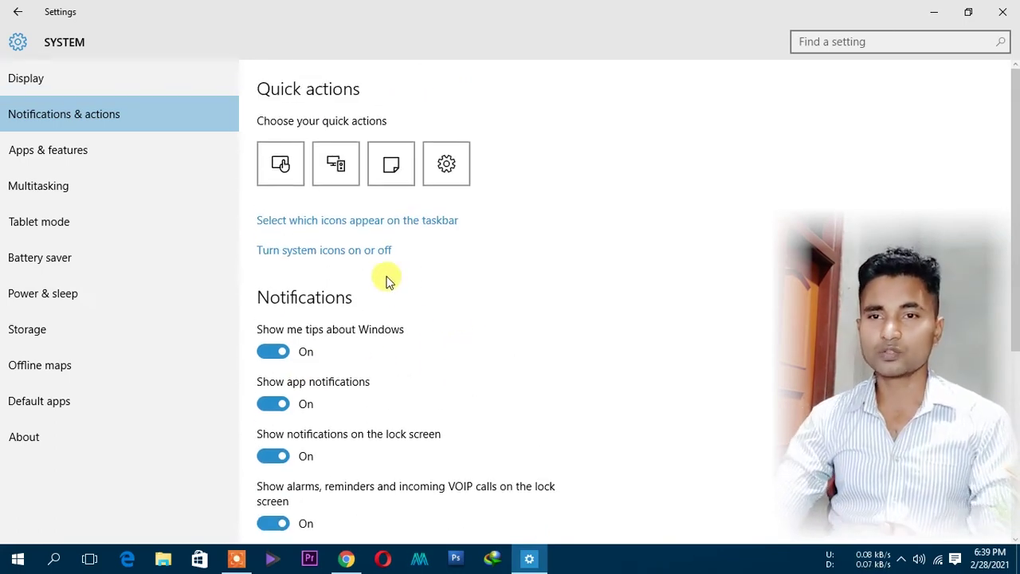
click(358, 227)
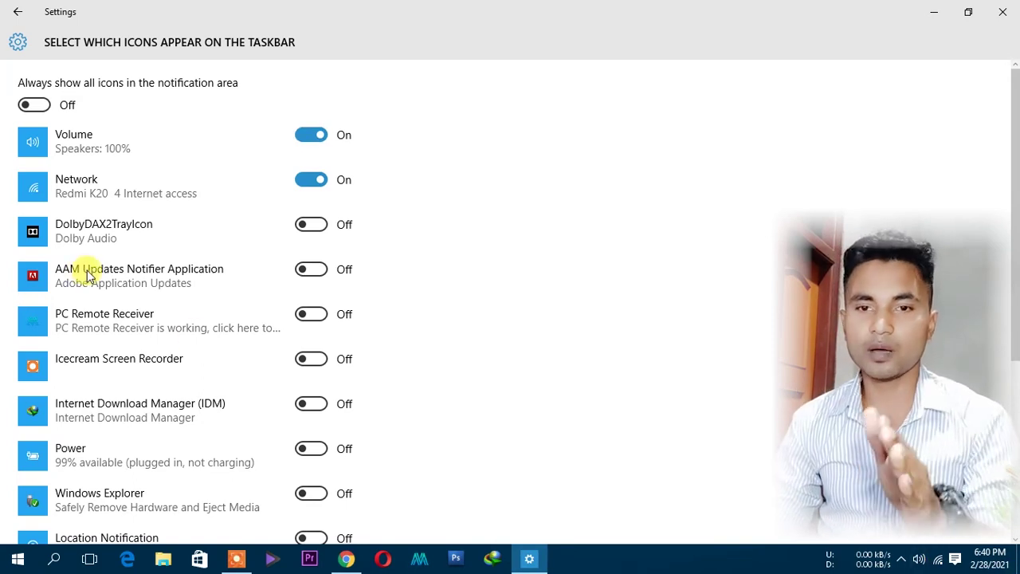
Turn on the Power icon for the taskbar
scroll(274, 388, down, 3)
click(337, 314)
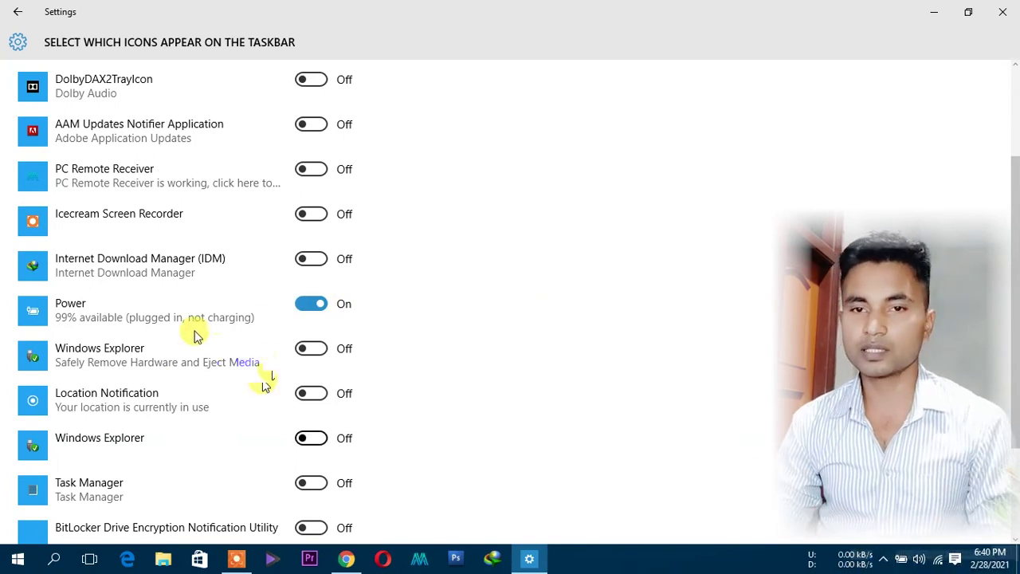
click(311, 314)
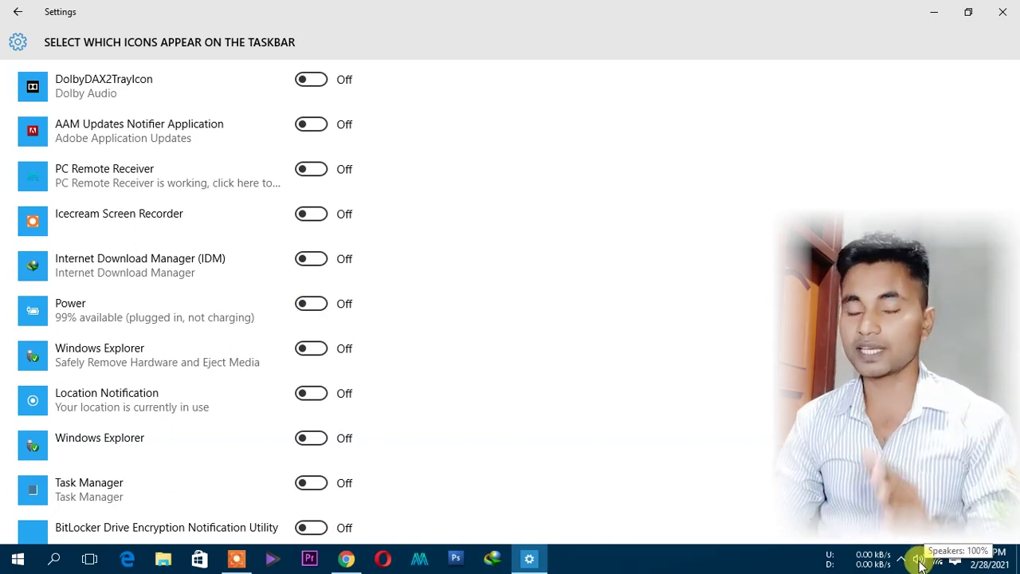
click(309, 307)
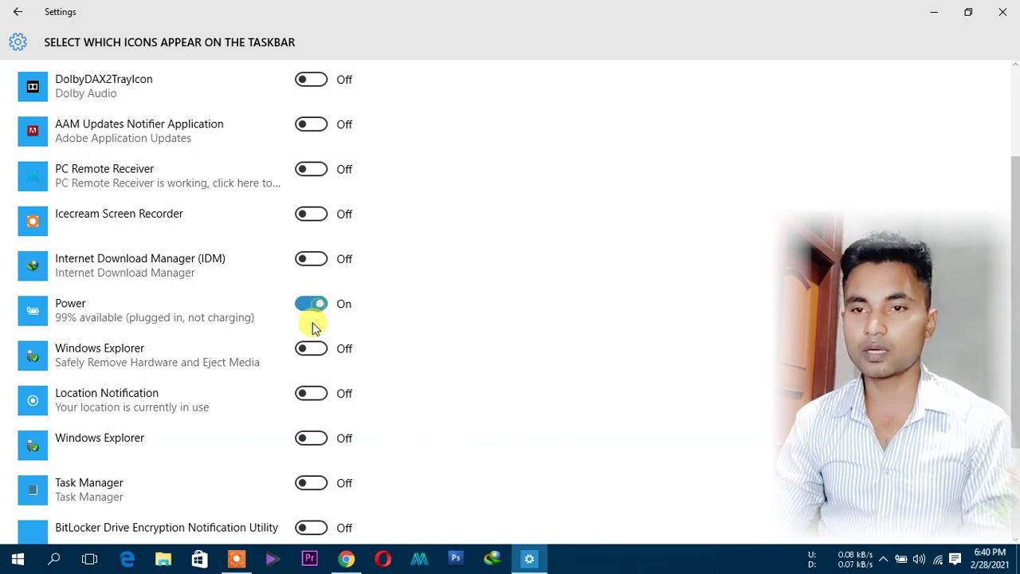
Switch the Volume and Network taskbar icons off and back on
scroll(248, 303, up, 3)
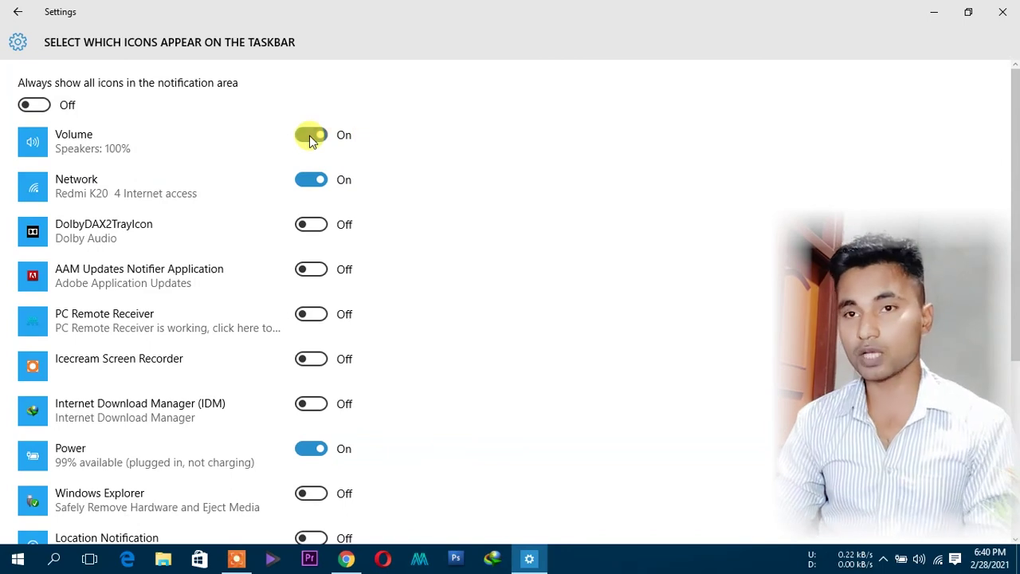
click(311, 137)
click(311, 137)
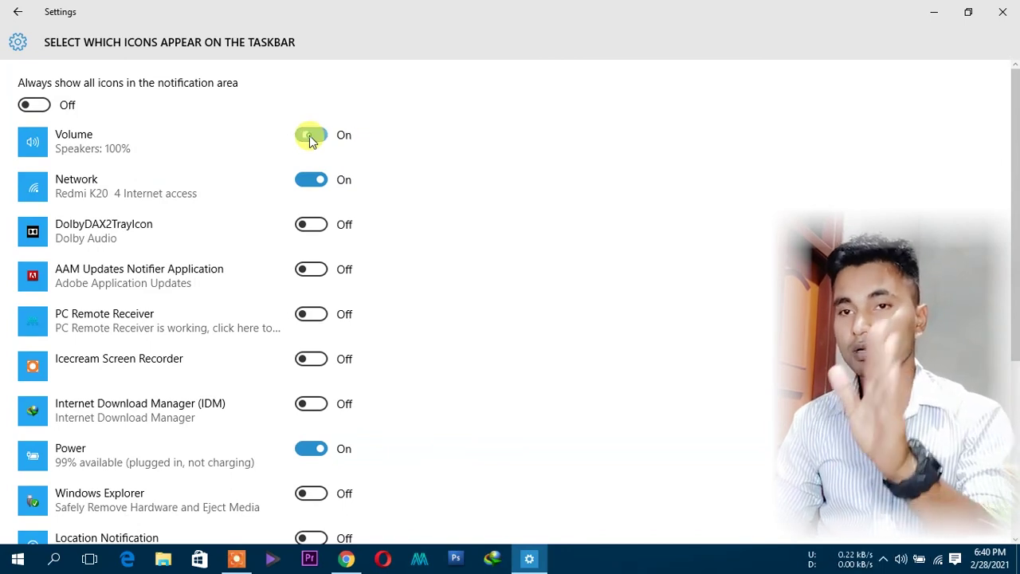
click(311, 137)
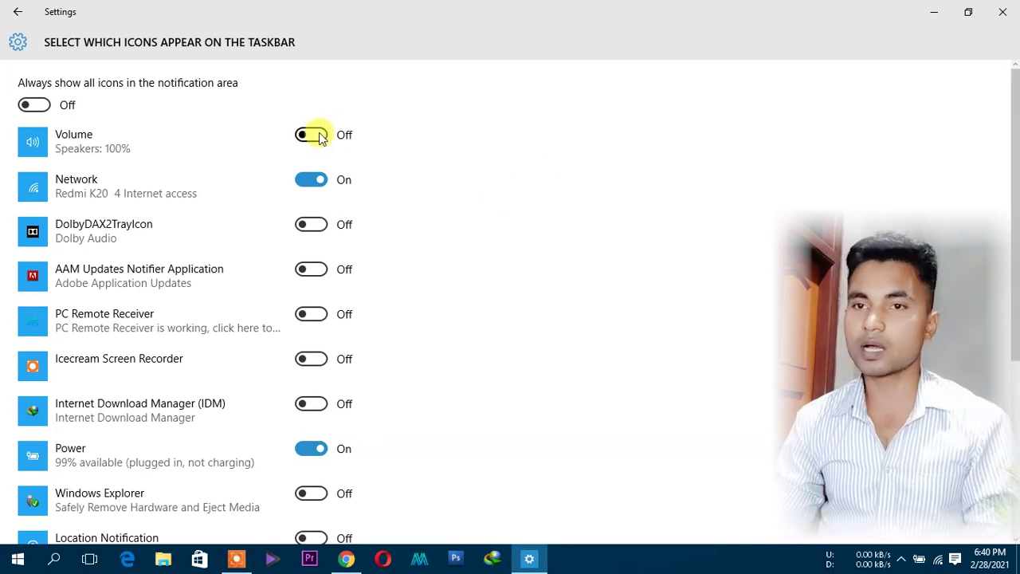
click(312, 135)
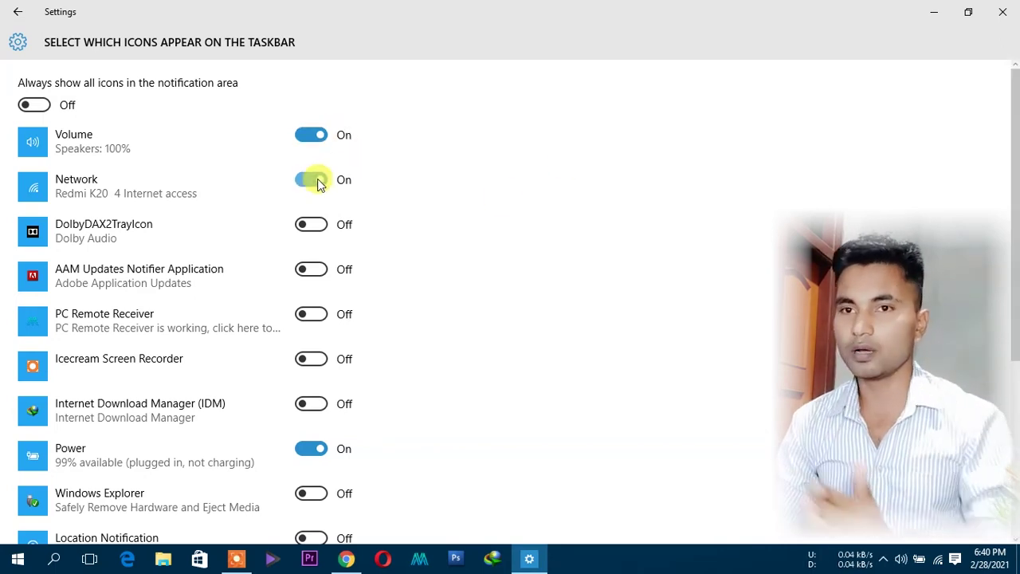
click(312, 182)
click(311, 182)
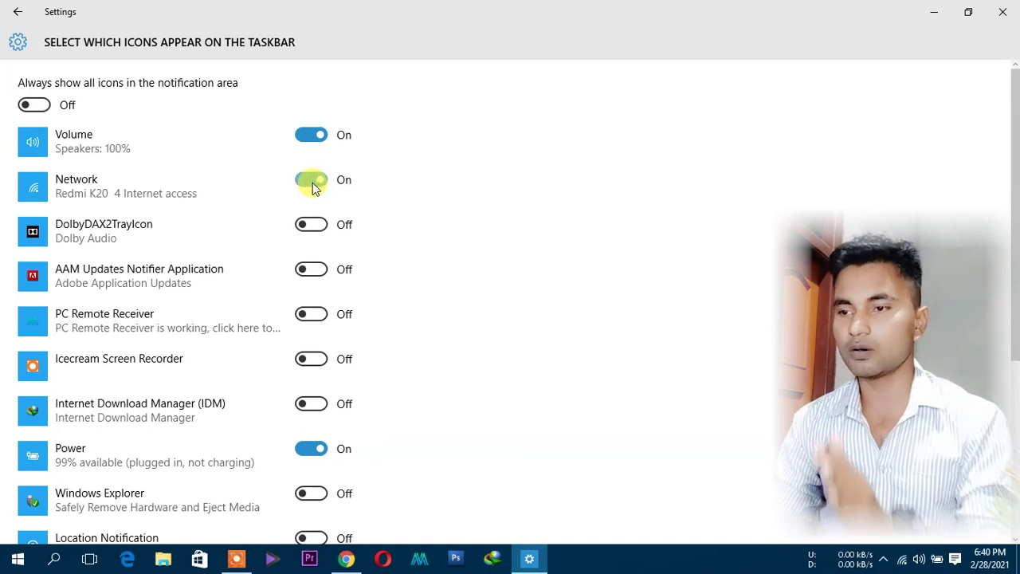
Look through the remaining taskbar icon entries and close the Settings window
scroll(526, 194, down, 4)
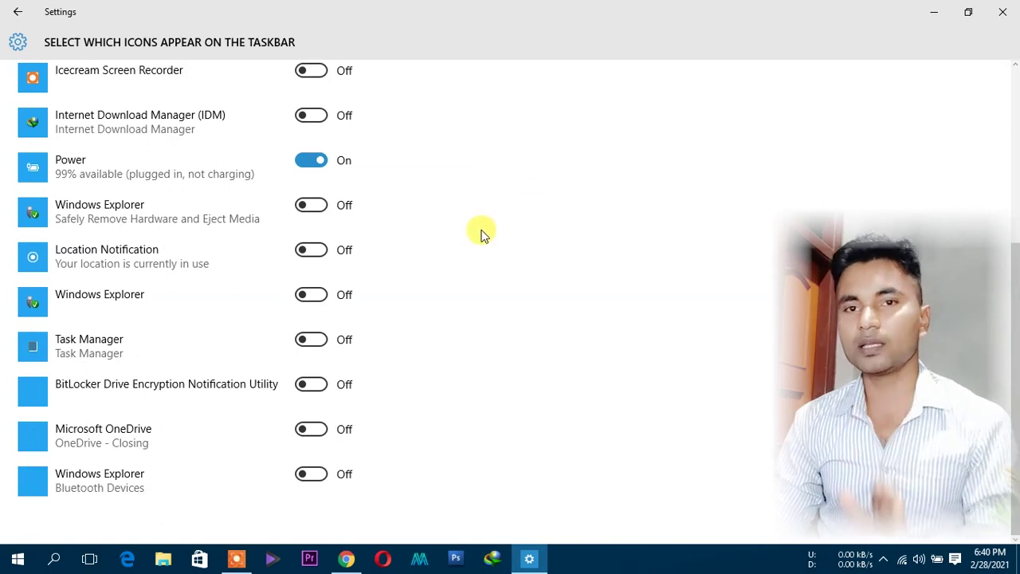
scroll(483, 236, up, 4)
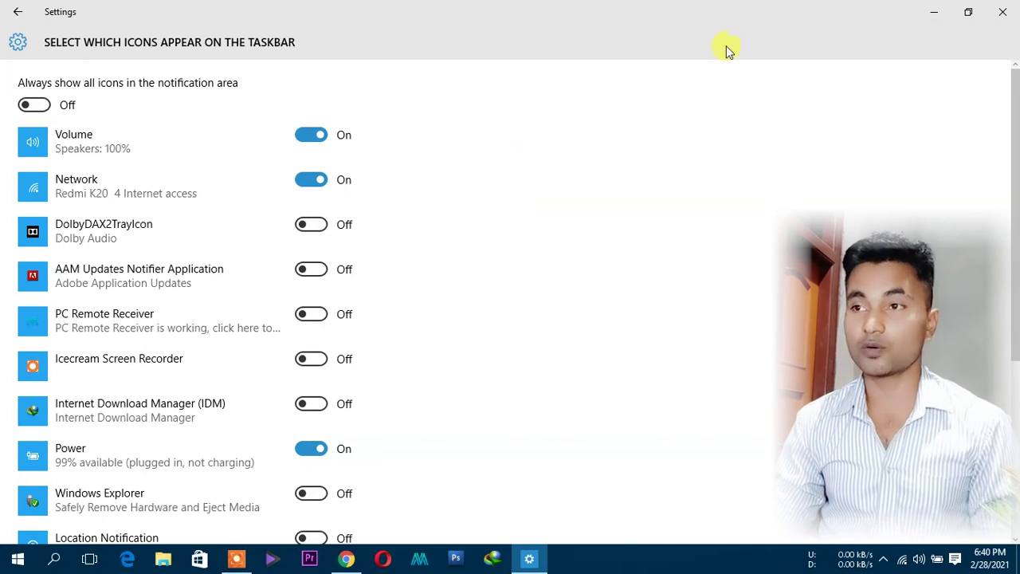
click(1003, 11)
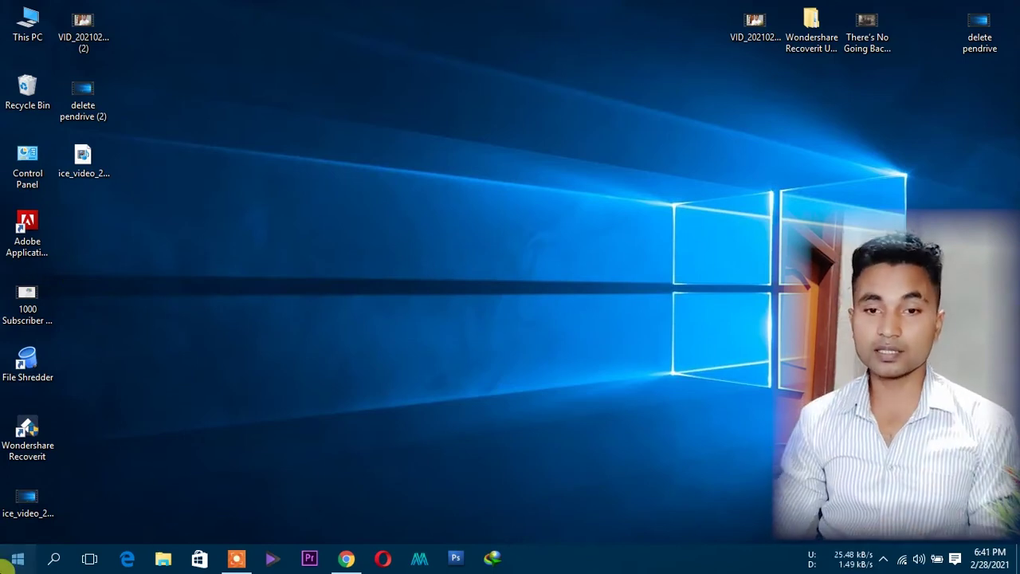
Search for "this", open Computer Management from This PC, and display Device Manager
click(7, 564)
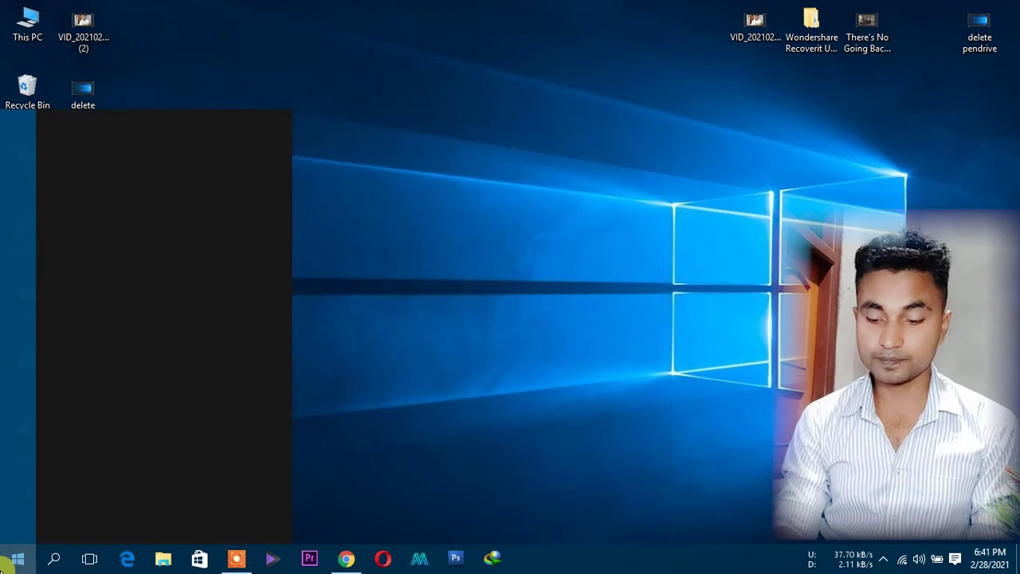
text(this)
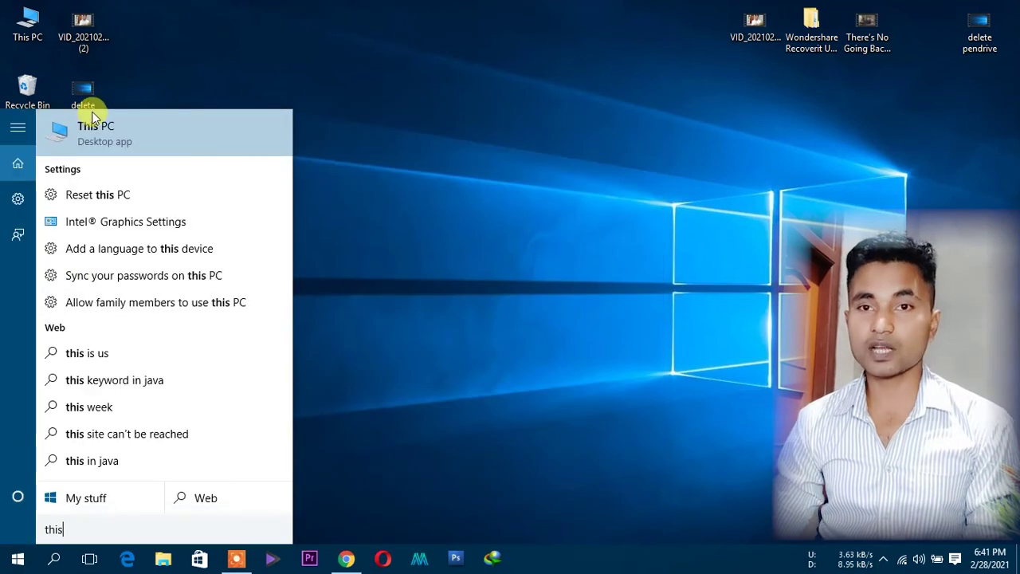
right_click(99, 129)
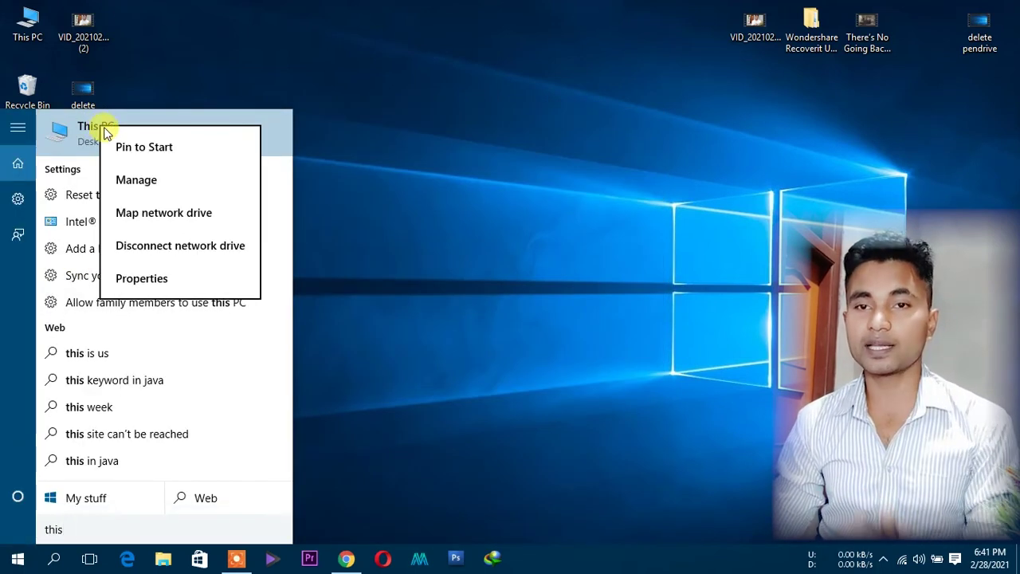
click(132, 182)
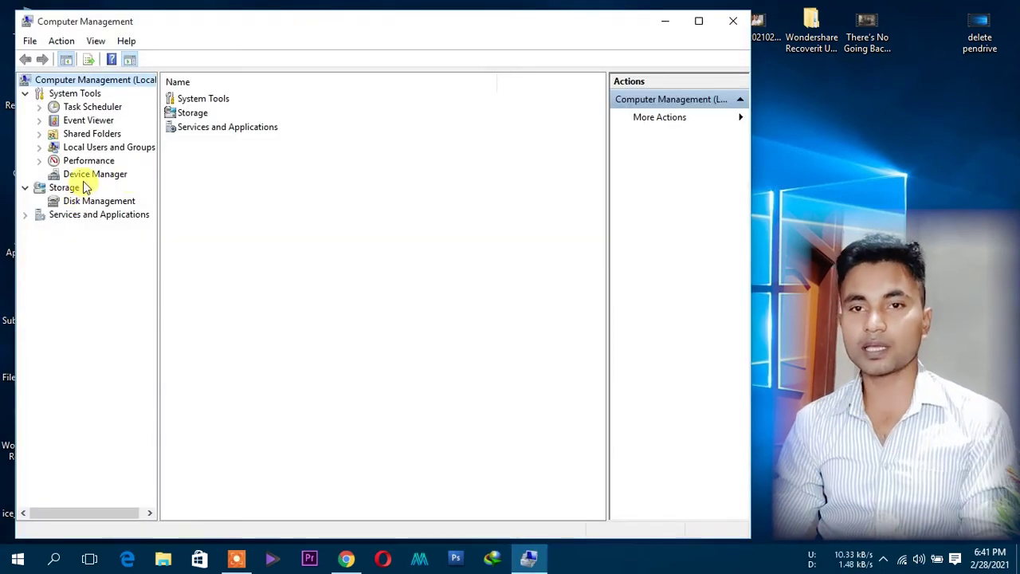
click(85, 175)
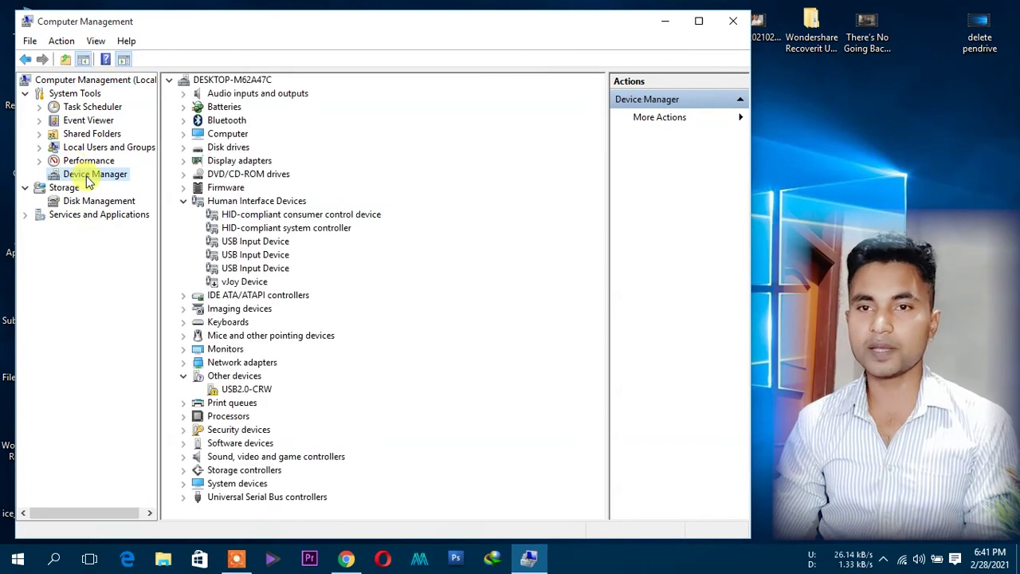
Uninstall the Microsoft AC Adapter device from the Batteries category and confirm the removal
click(183, 202)
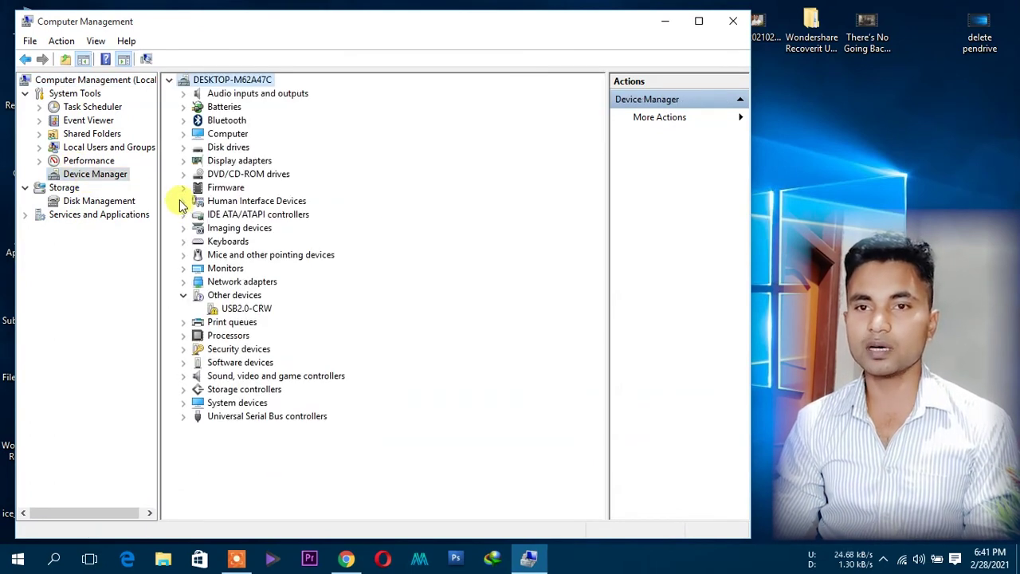
click(183, 107)
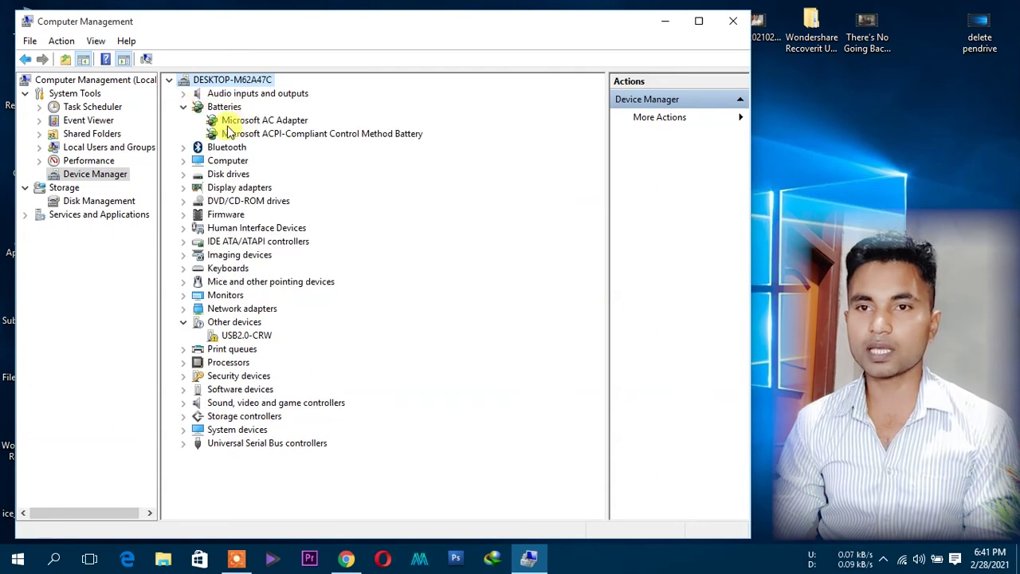
click(187, 108)
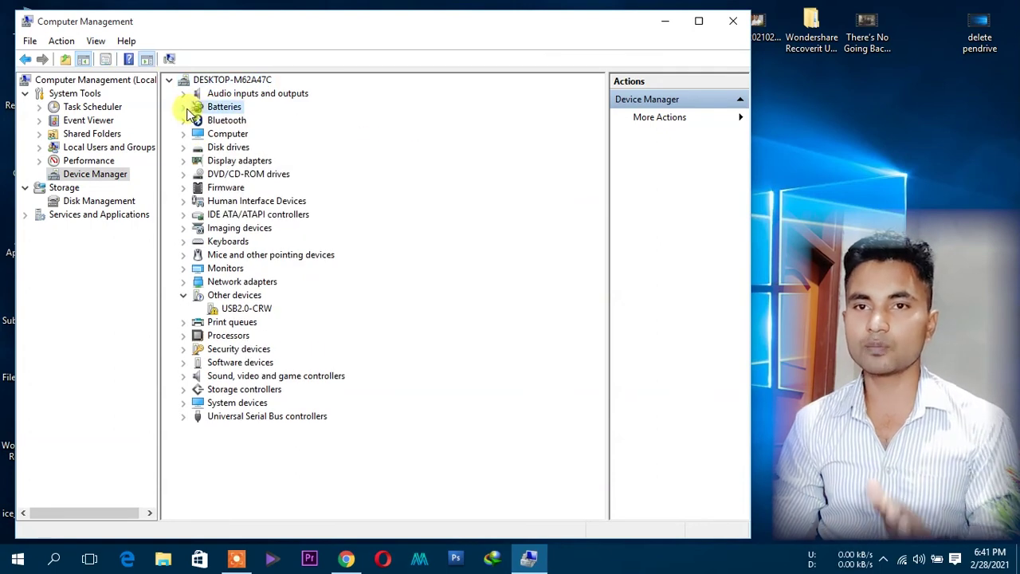
click(184, 109)
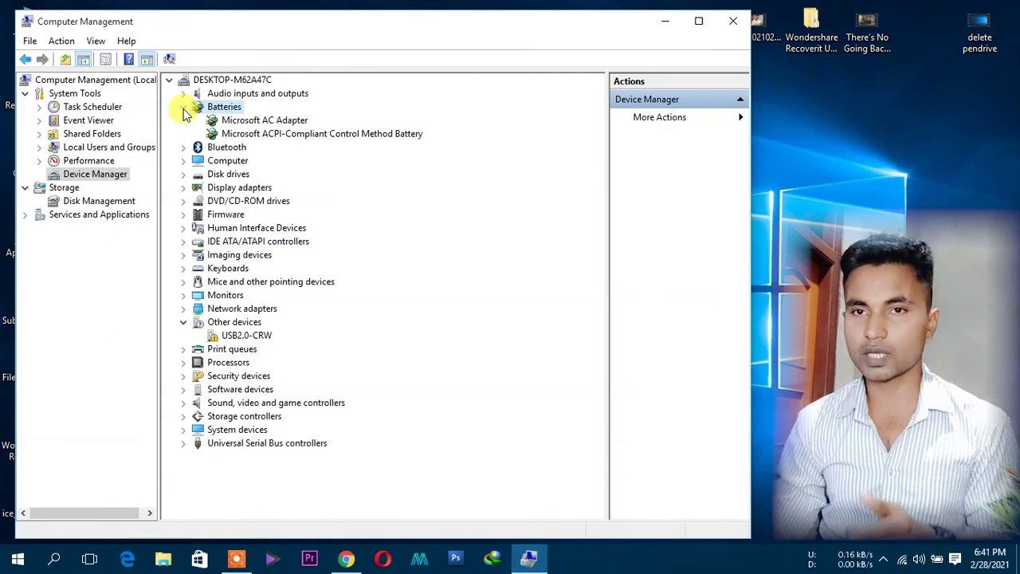
right_click(248, 124)
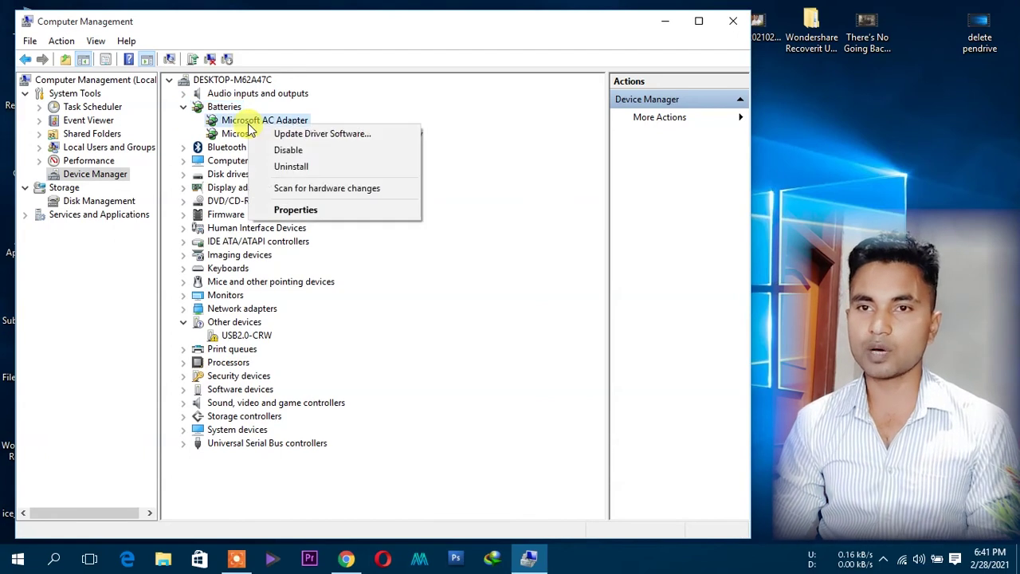
click(293, 168)
click(543, 335)
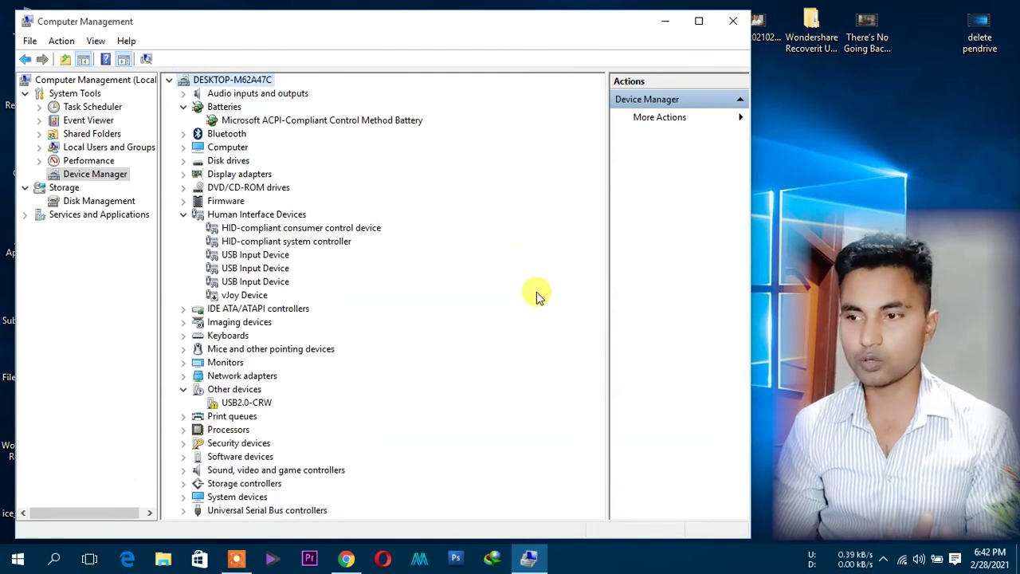
Uninstall the Microsoft ACPI-Compliant Control Method Battery device and confirm the removal
click(235, 122)
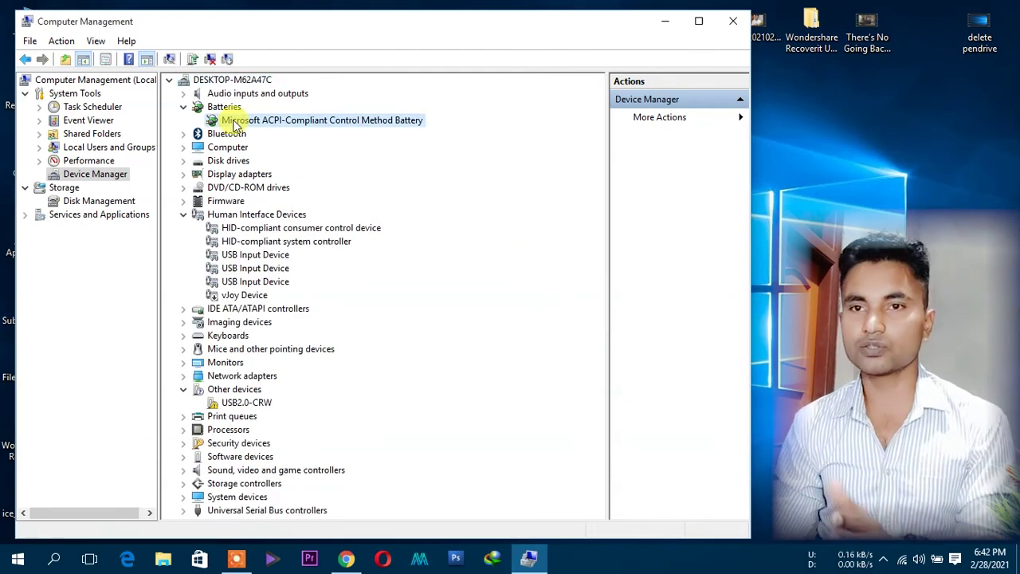
right_click(234, 123)
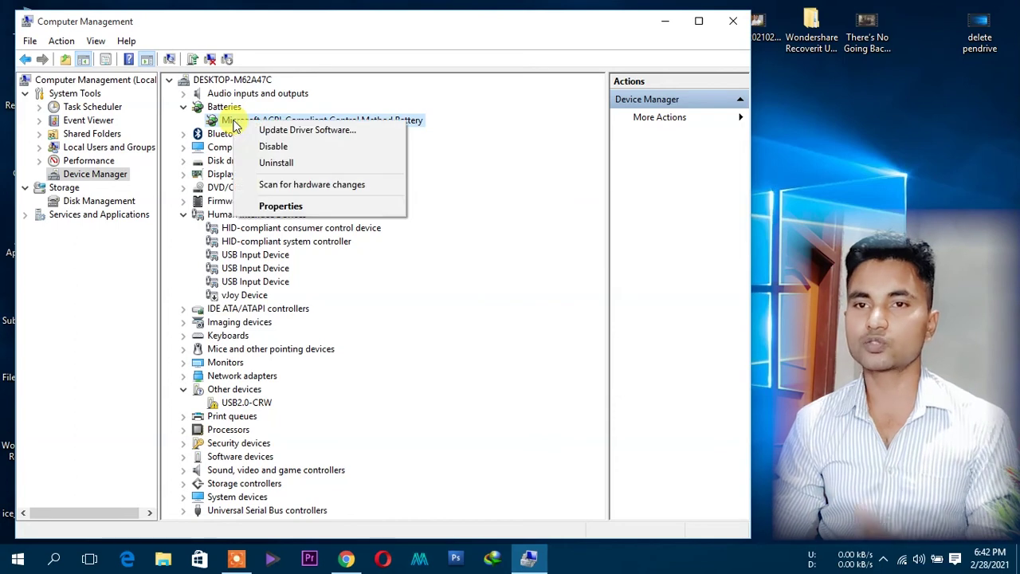
click(279, 164)
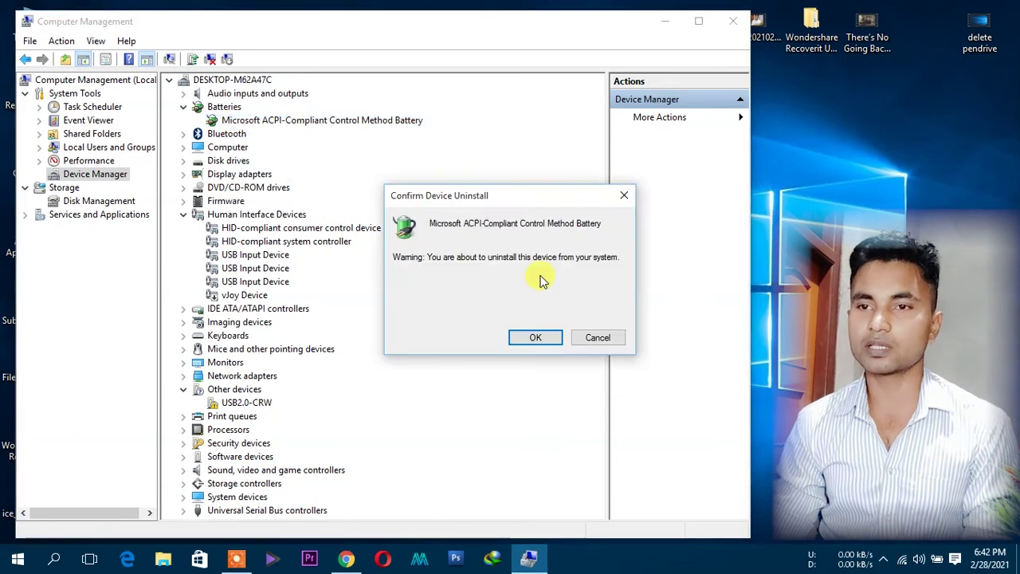
click(537, 338)
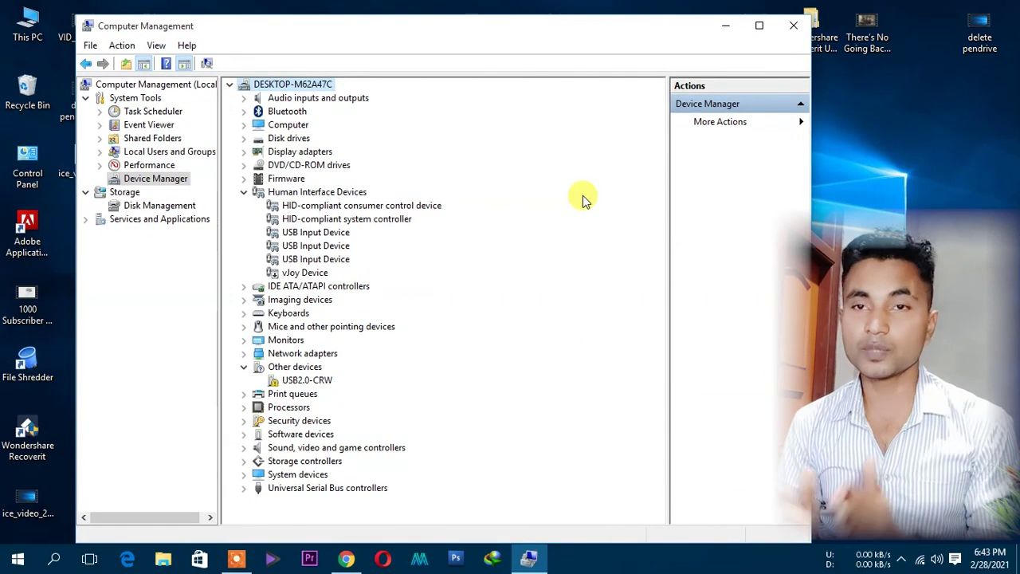
Scan the computer for hardware changes and expand the Batteries category
right_click(275, 88)
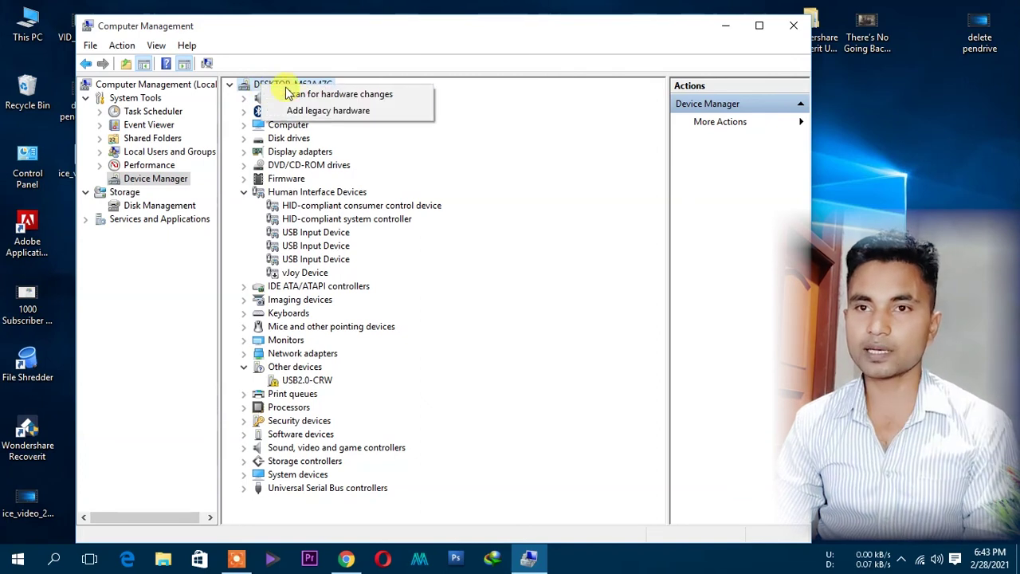
click(293, 94)
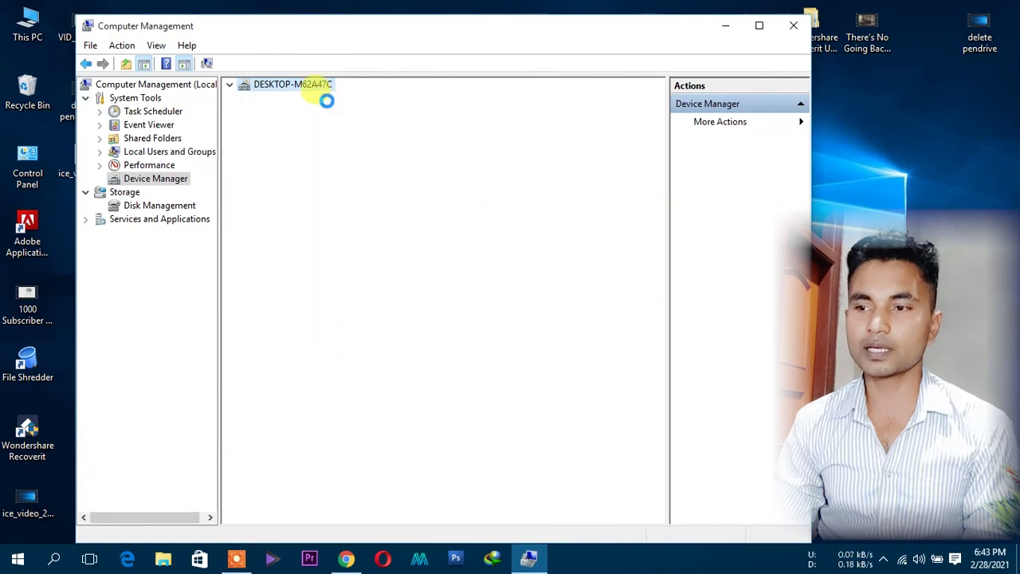
click(244, 111)
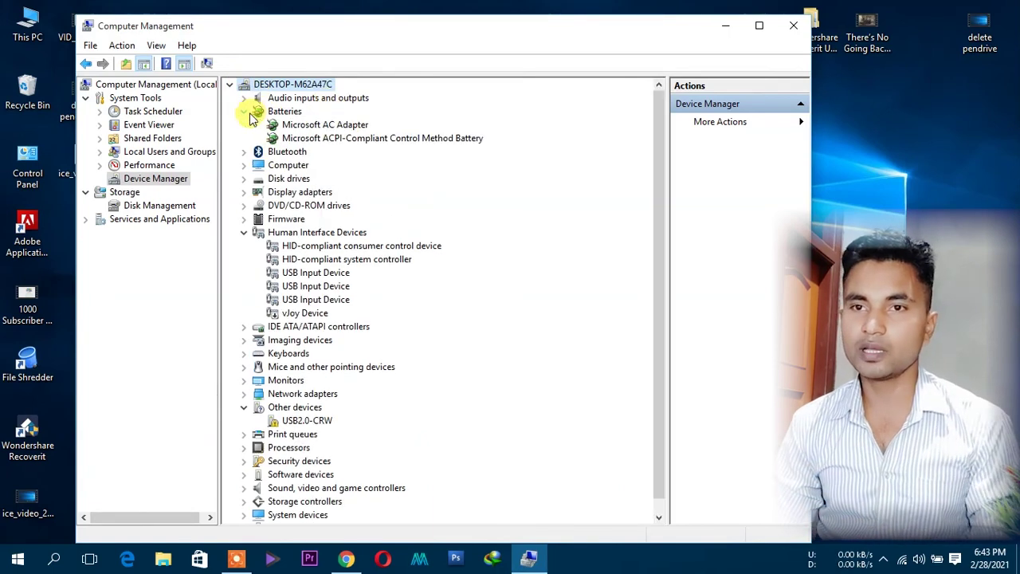
Collapse the Batteries category and check the battery status in the taskbar's notification area
click(243, 112)
click(243, 112)
click(243, 111)
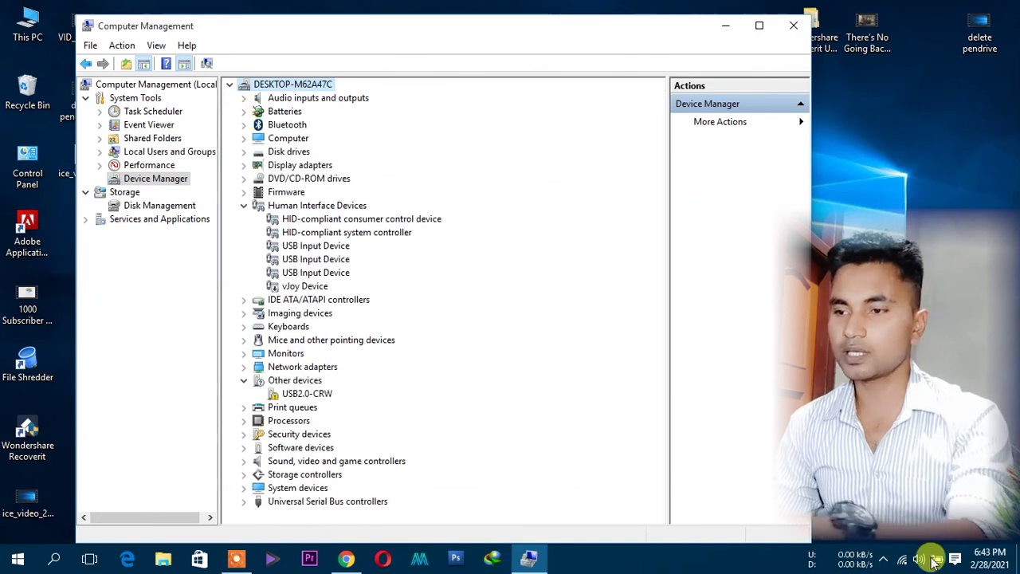
mouse_move(939, 564)
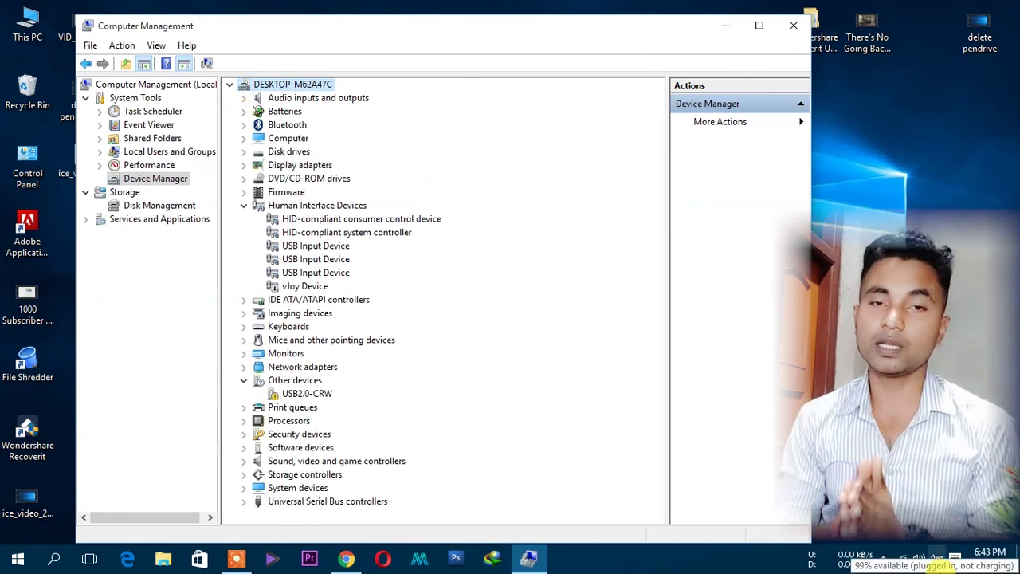